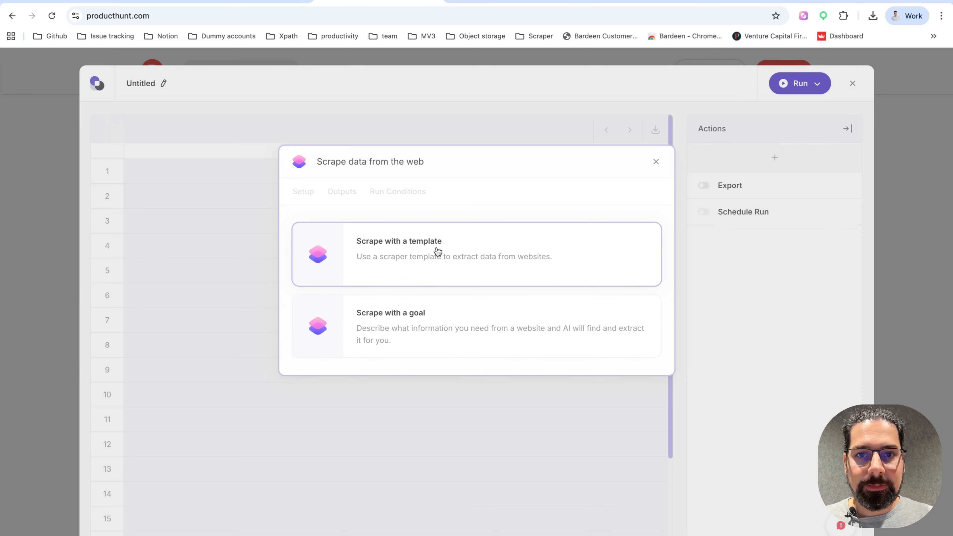
Start building a custom scraper template for the focused Product Hunt tab, declining the pre-built one
left_click(436, 250)
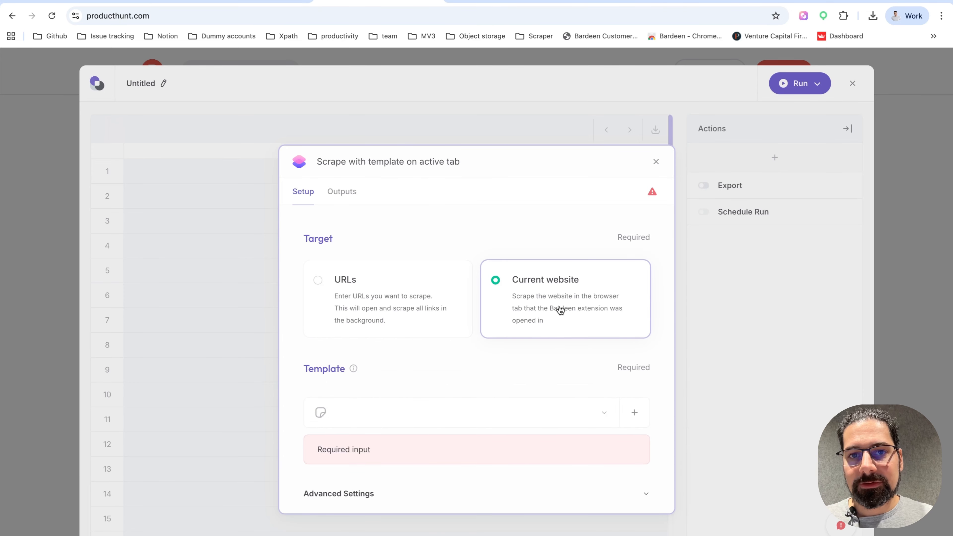
left_click(632, 412)
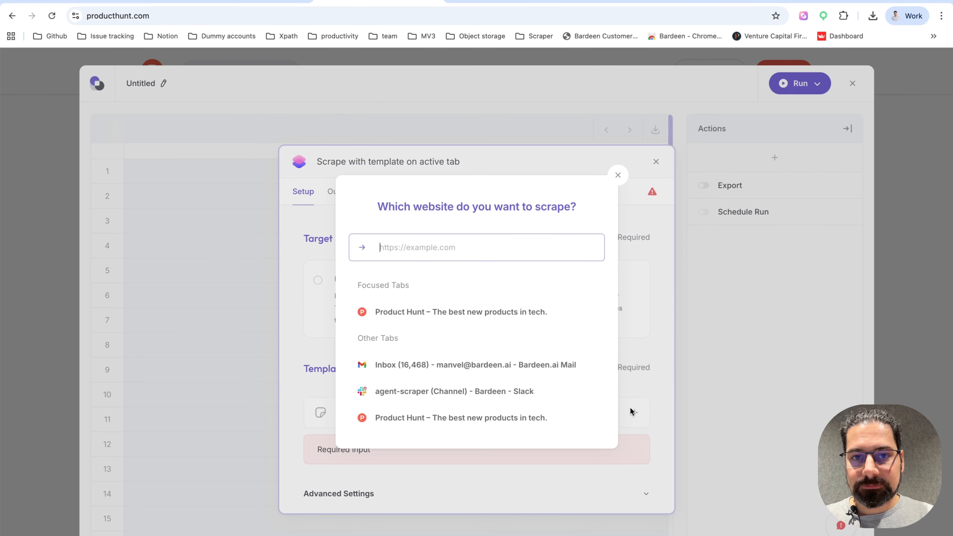
left_click(488, 310)
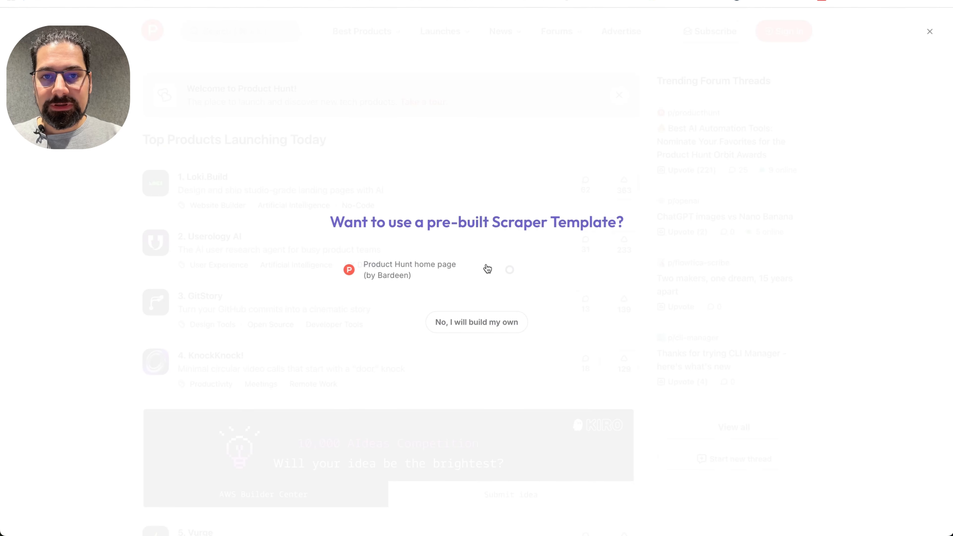
left_click(475, 323)
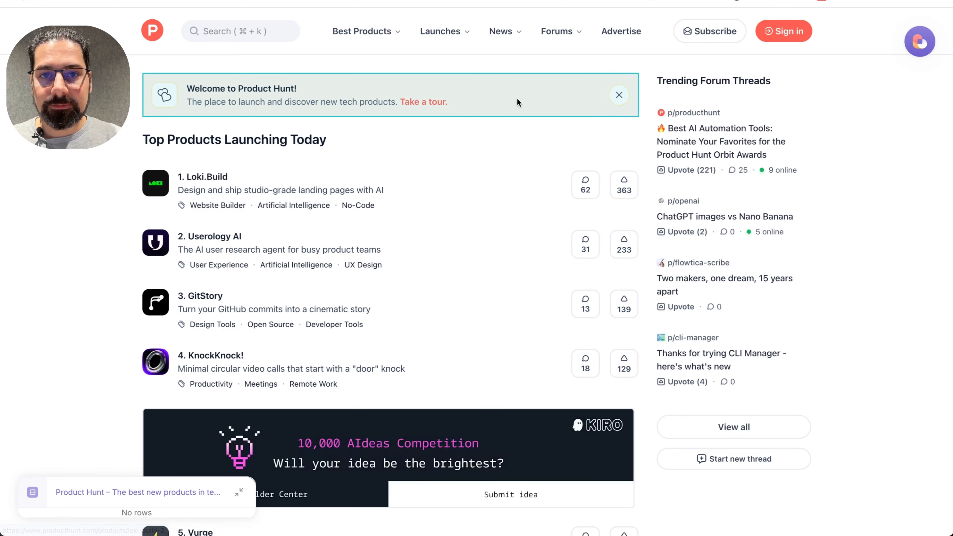
Ask the scraper agent to "Extract all product names, descriptions and amount of comment" from the page
left_click(917, 38)
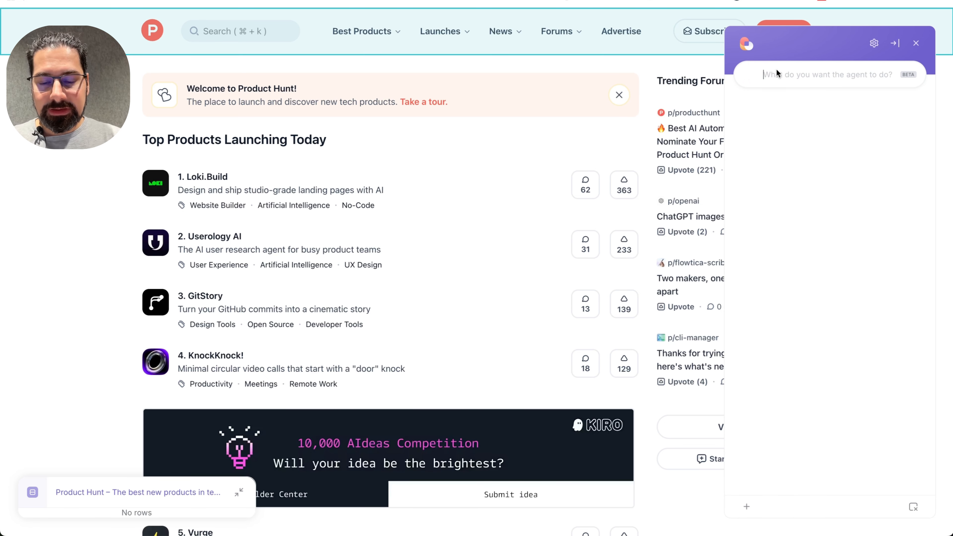
type("Extract")
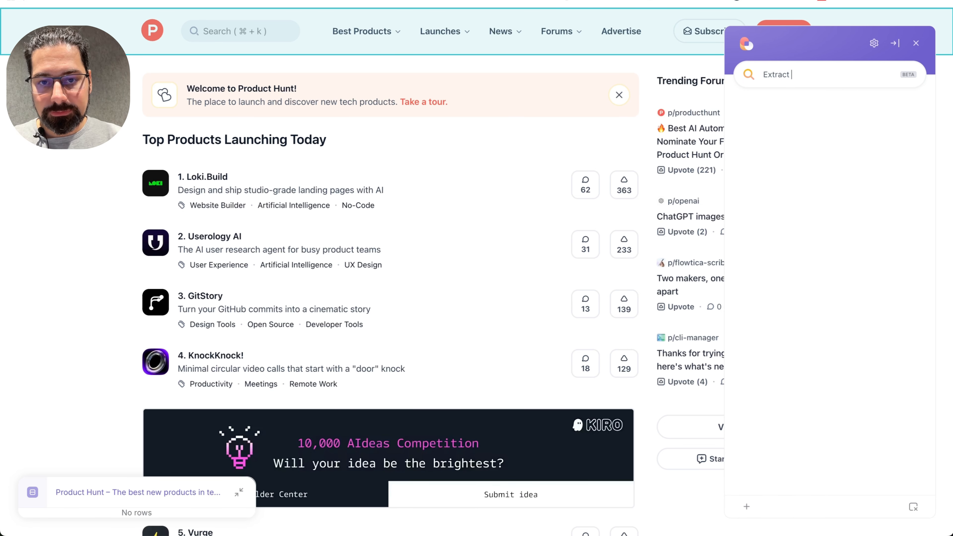
type(" all product names")
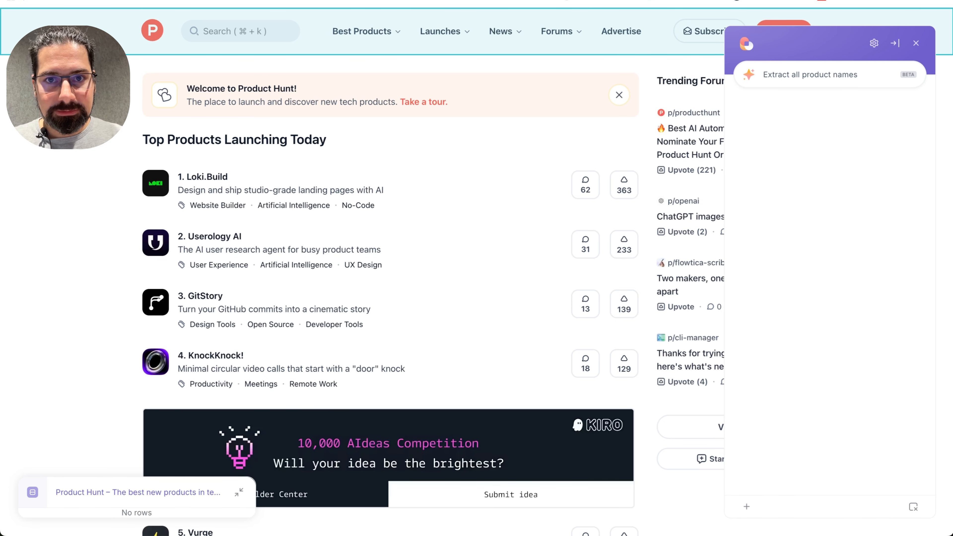
type(", description")
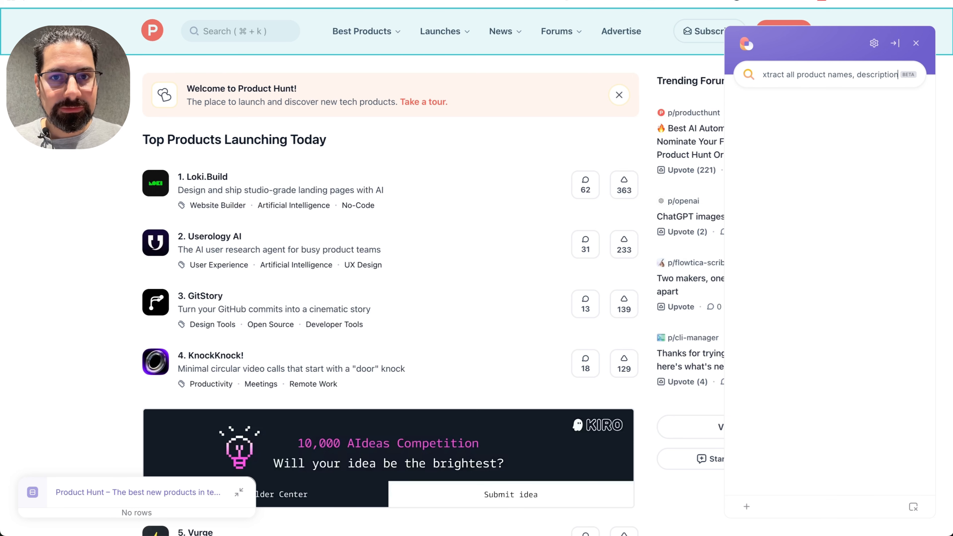
type("s a")
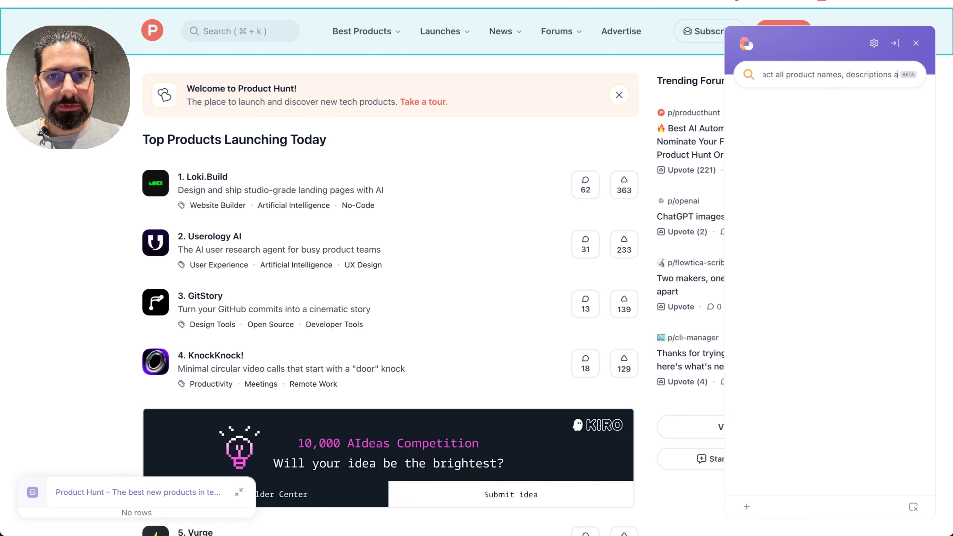
type("nd amount of comm")
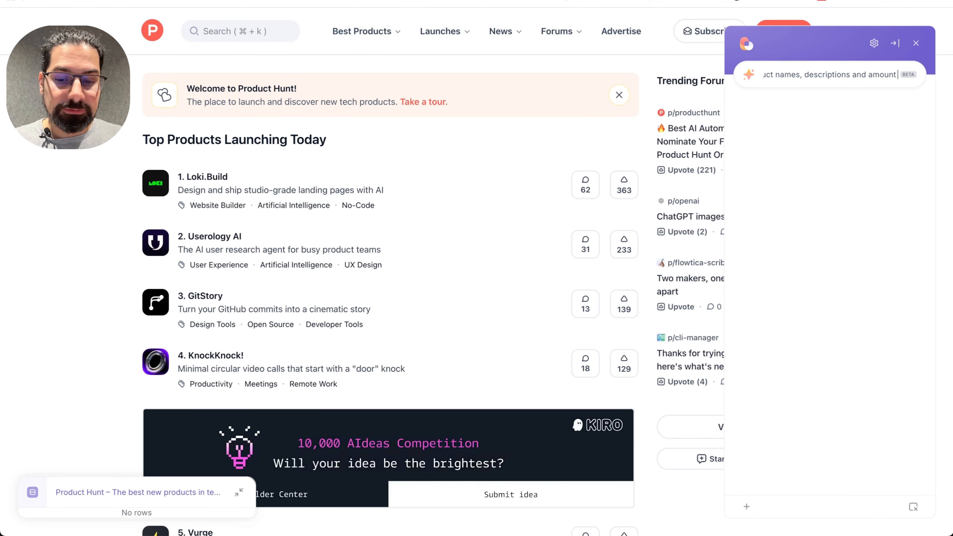
type("ent")
key("Return")
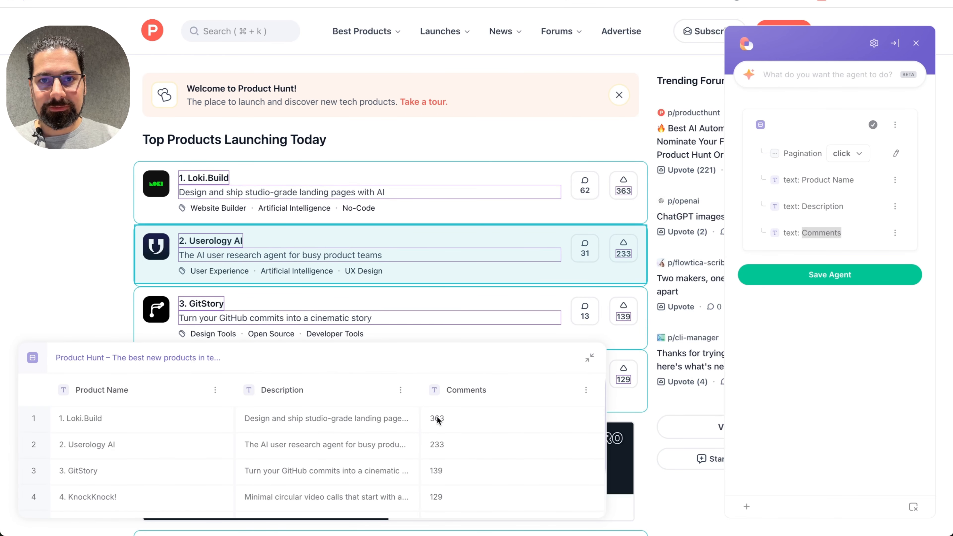
Send the agent the follow-up request "Let's also add product urls as well"
left_click(797, 73)
type("Let's also a")
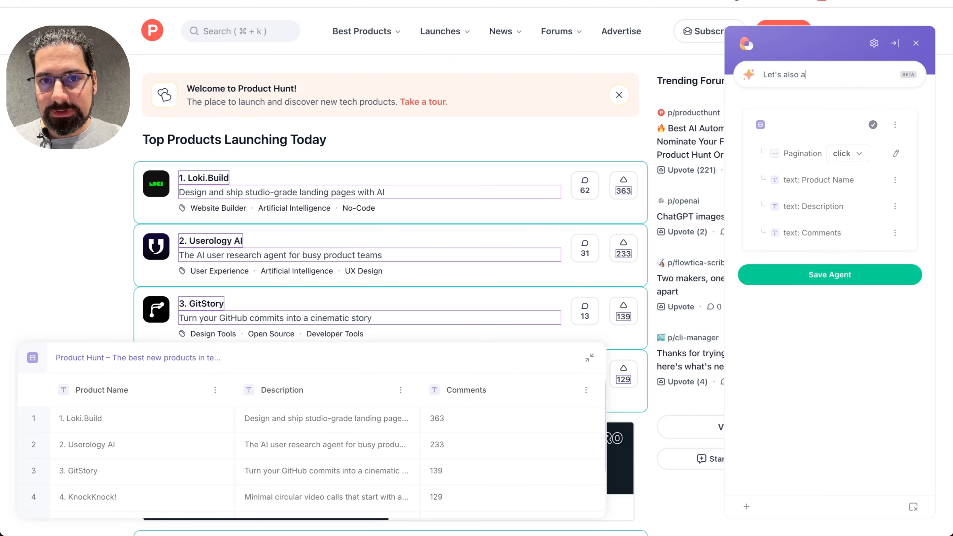
type("dd product ")
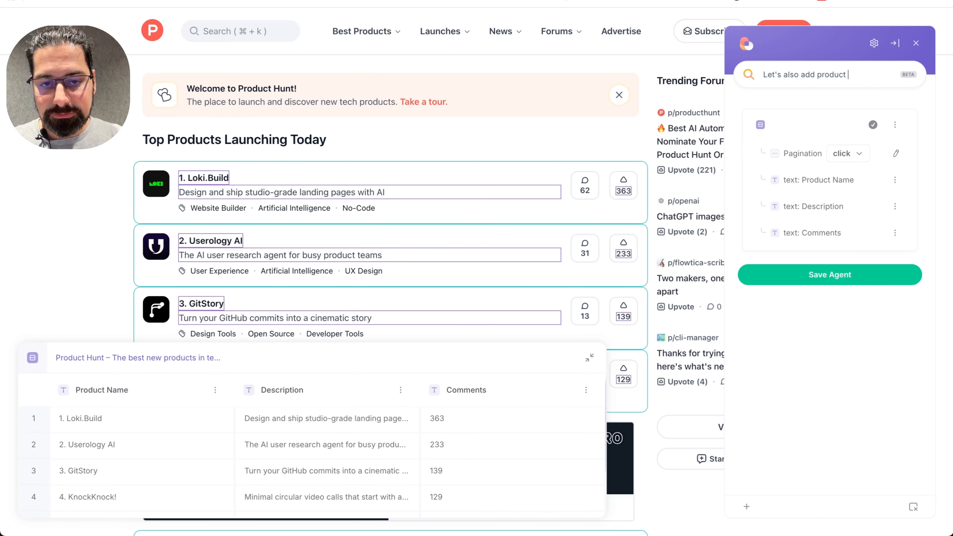
type("urls as well")
key("Return")
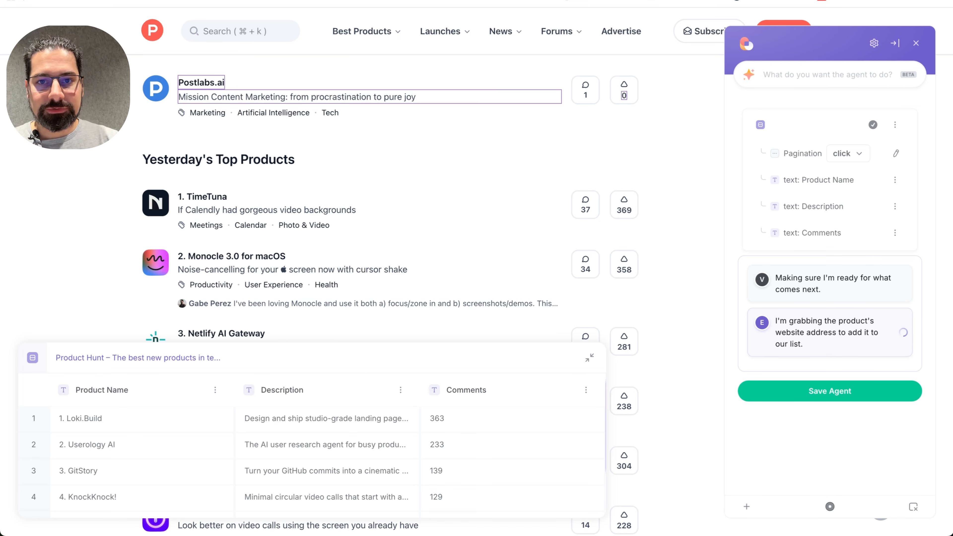
Look through the whole product page to check which entries and fields are highlighted for scraping
scroll(390, 195, "down", 10)
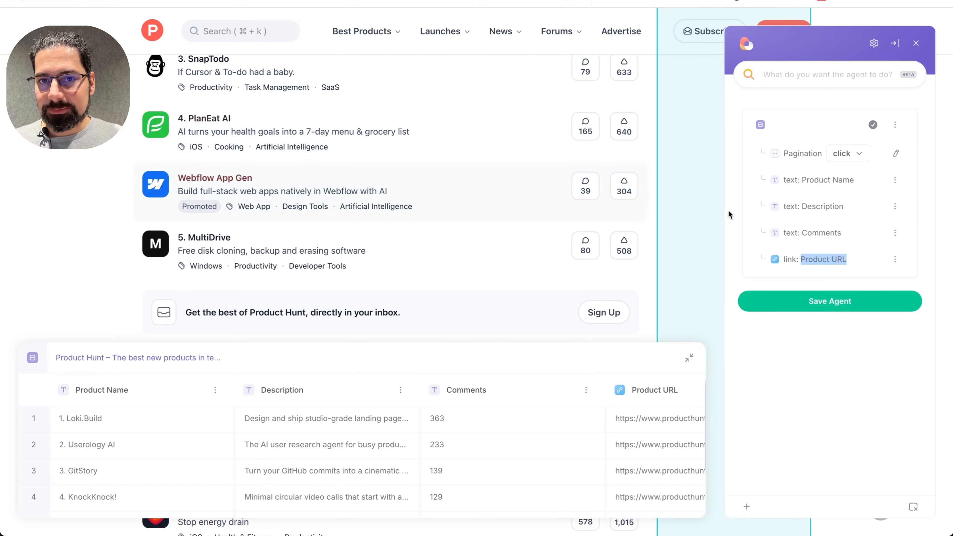
scroll(372, 179, "down", 15)
scroll(373, 179, "down", 15)
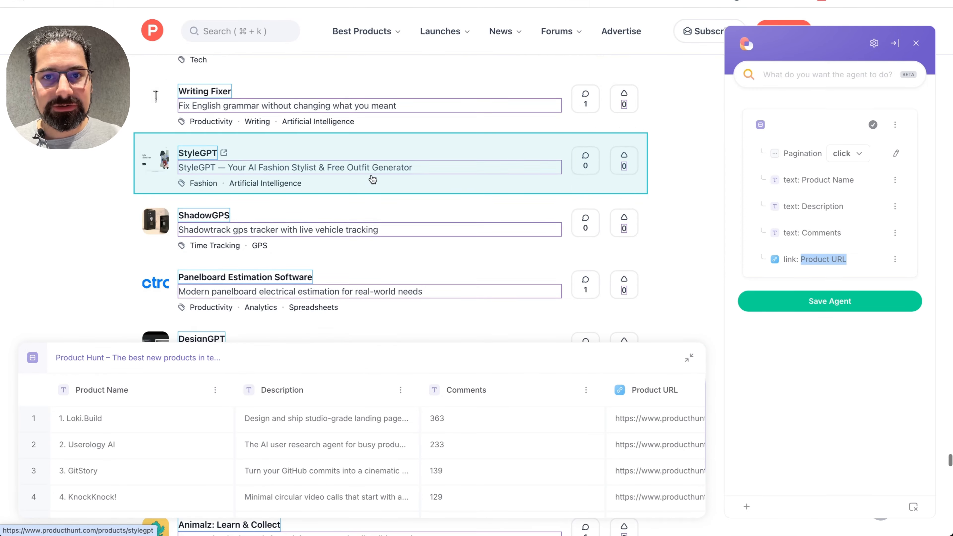
scroll(334, 190, "up", 10)
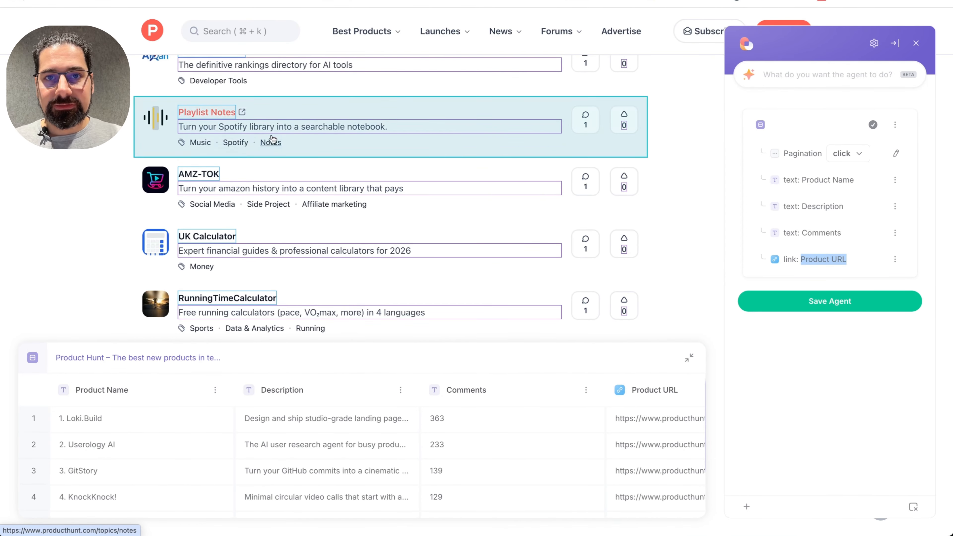
scroll(274, 134, "up", 10)
scroll(612, 94, "up", 20)
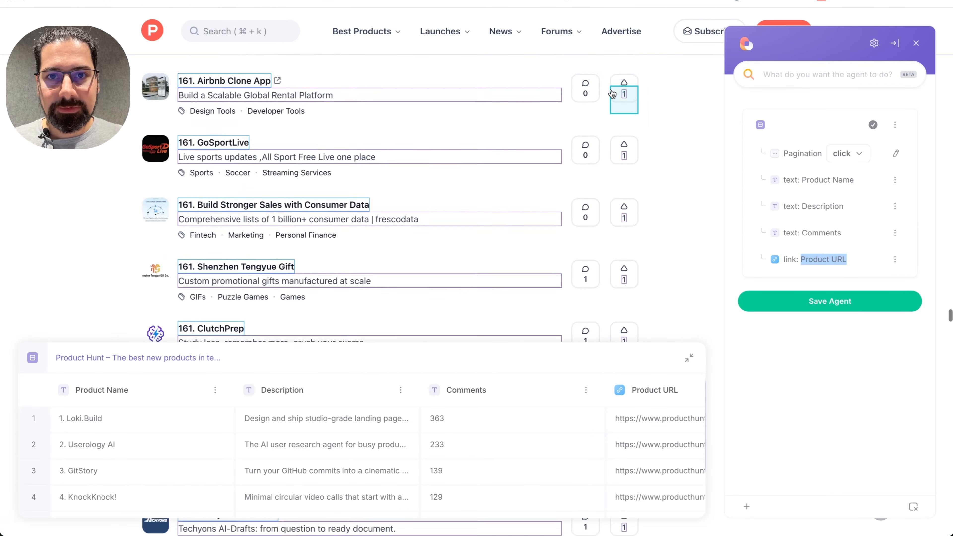
scroll(612, 93, "up", 15)
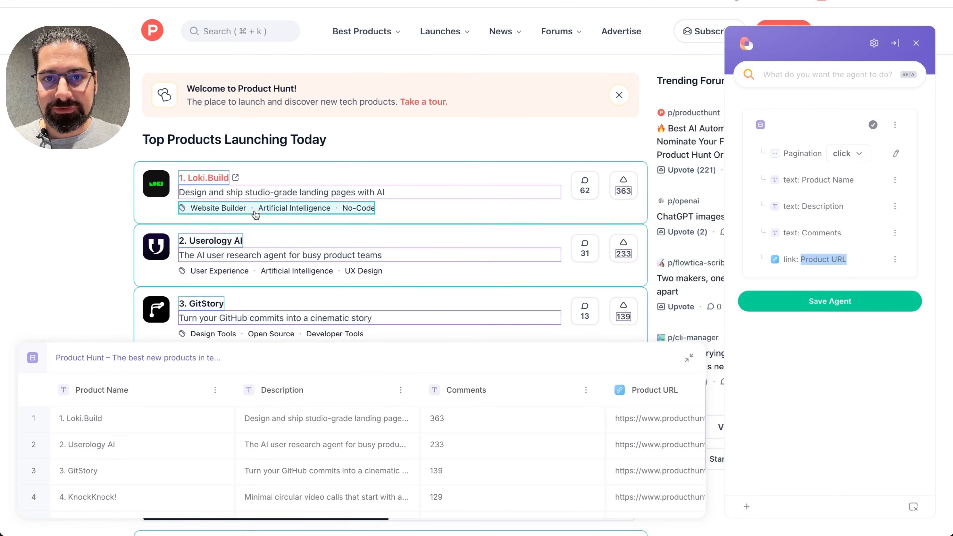
Try capturing the first product's tag line as a standalone text field named tags, and delete that field
left_click(250, 216)
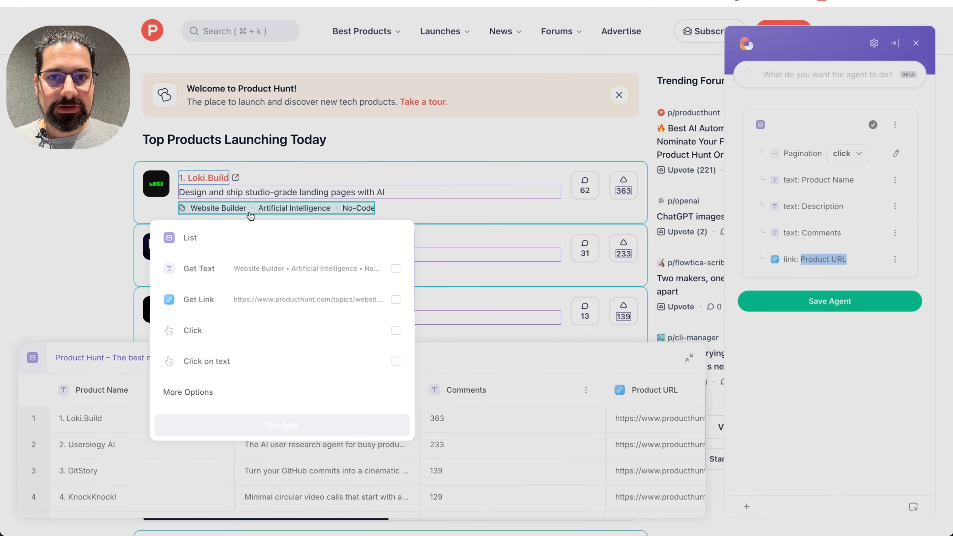
left_click(281, 273)
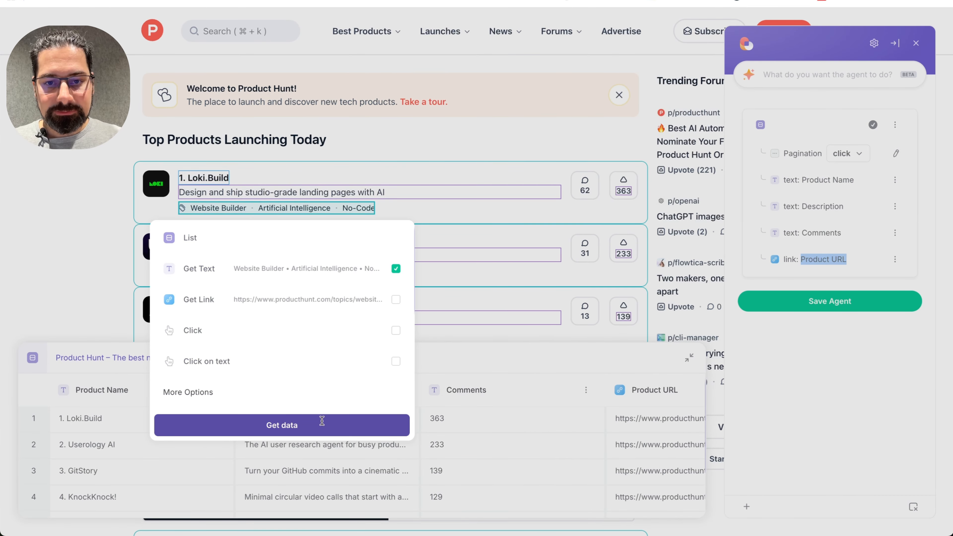
left_click(282, 425)
type("tags")
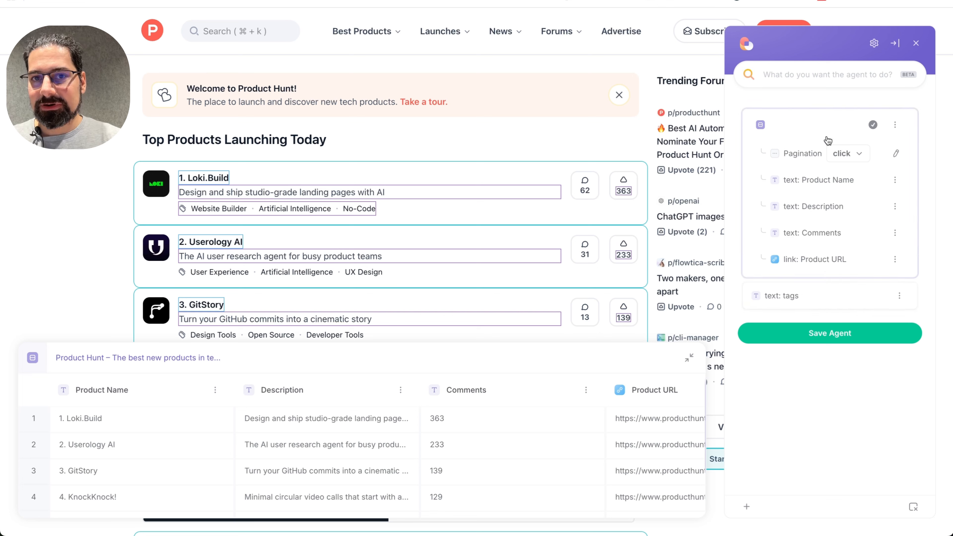
left_click(899, 296)
left_click(823, 333)
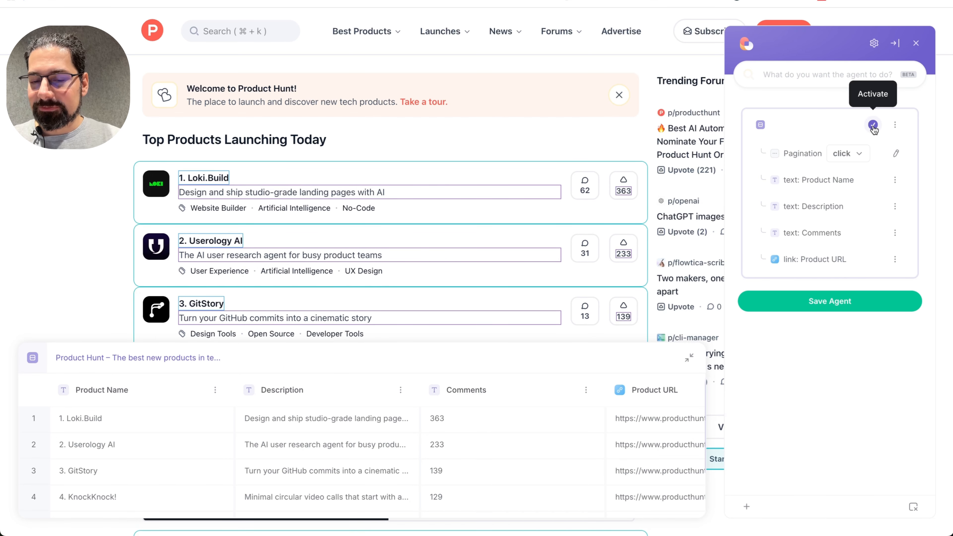
Activate the product list and add the first product's tag line to it as a text field named tags
left_click(873, 126)
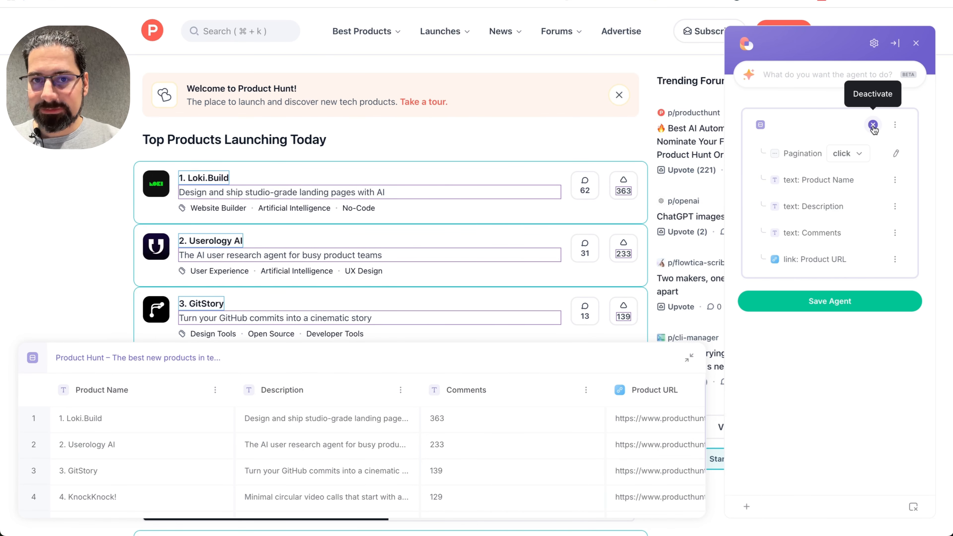
left_click(332, 213)
left_click(327, 268)
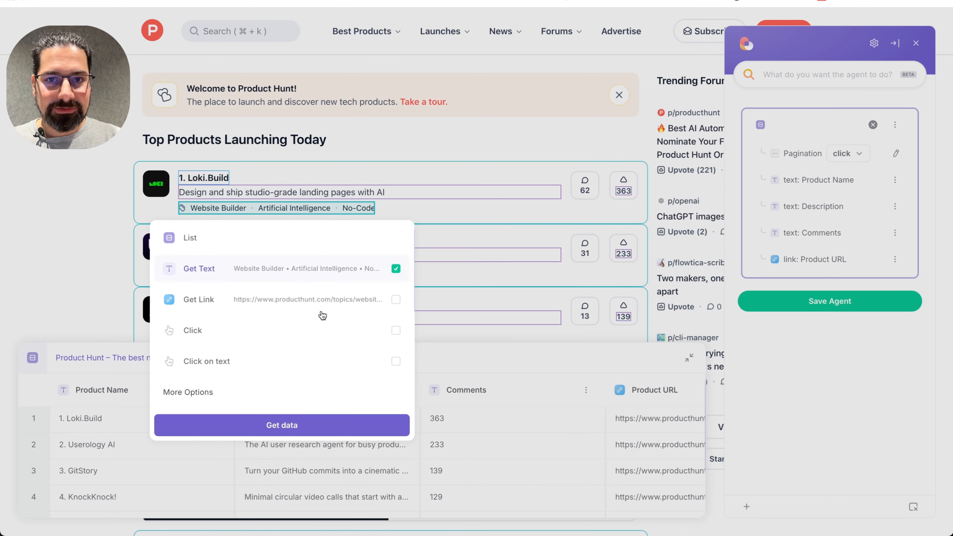
left_click(297, 427)
type("tags")
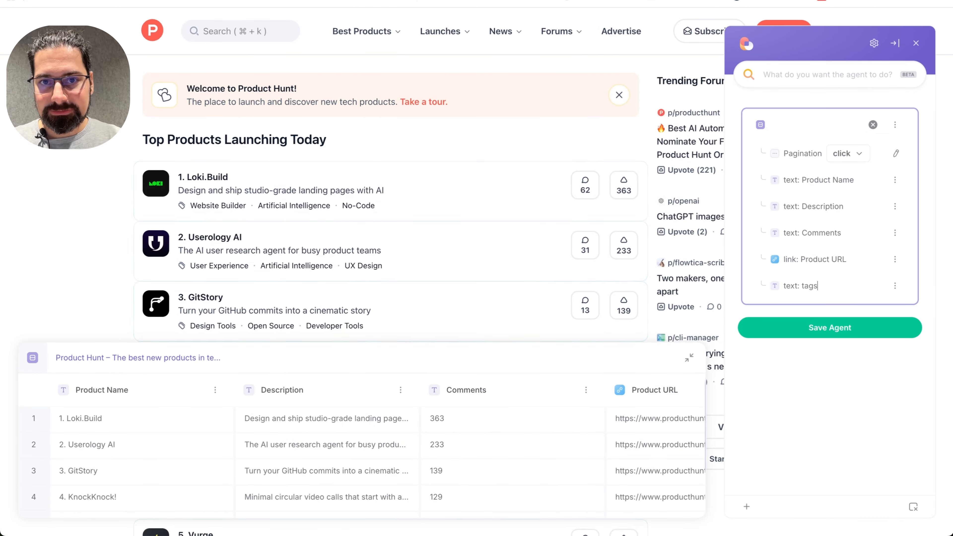
scroll(583, 440, "right", 5)
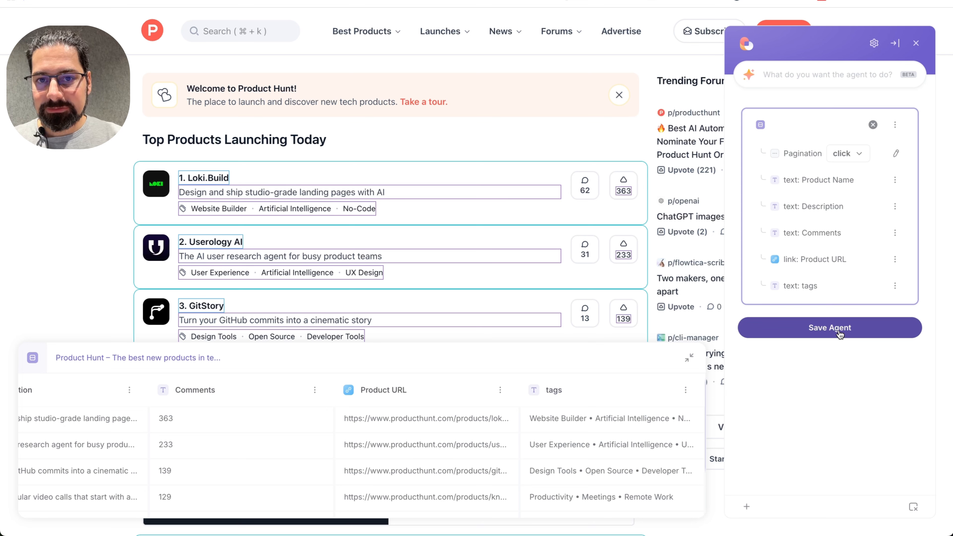
Rename the scraper template as "AI generated productHunt homepage" and save the agent
left_click(200, 359)
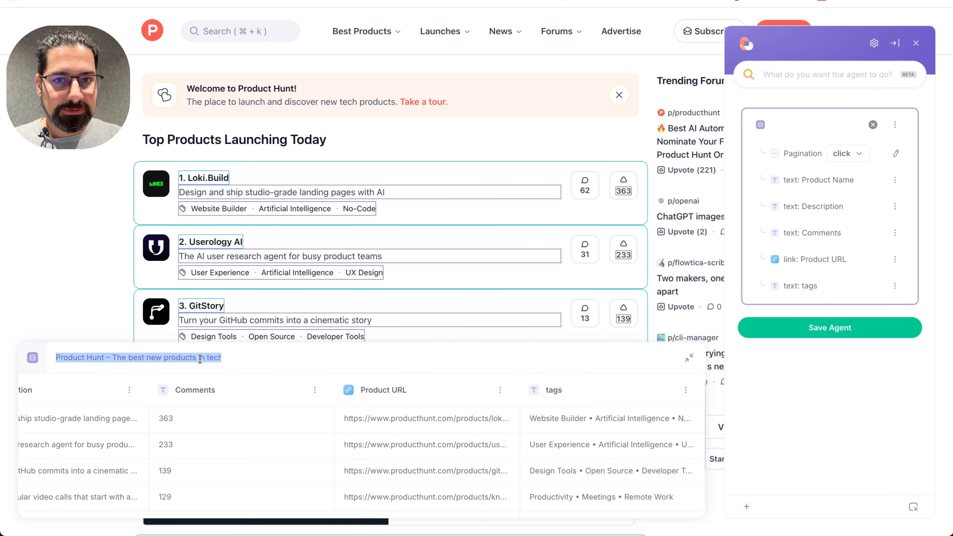
type("AI generate")
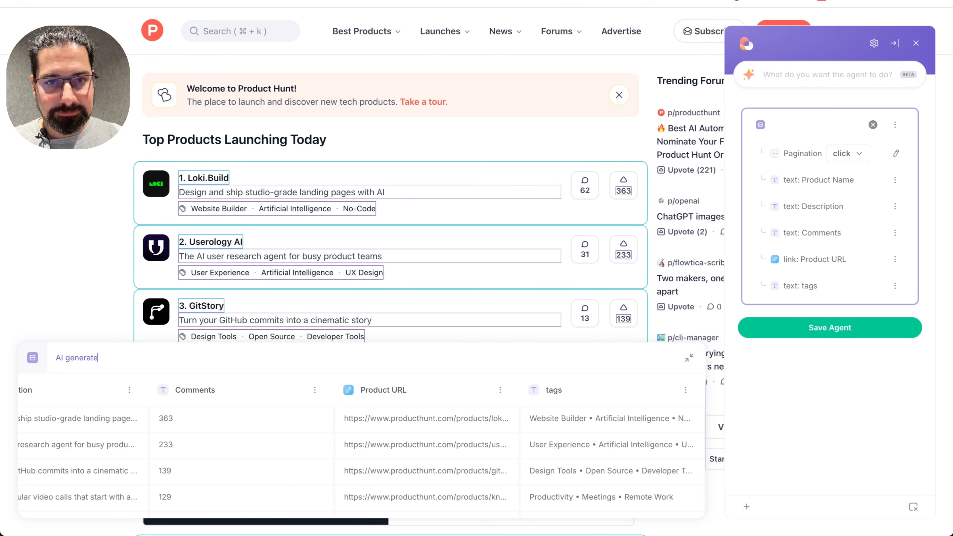
type("d produc")
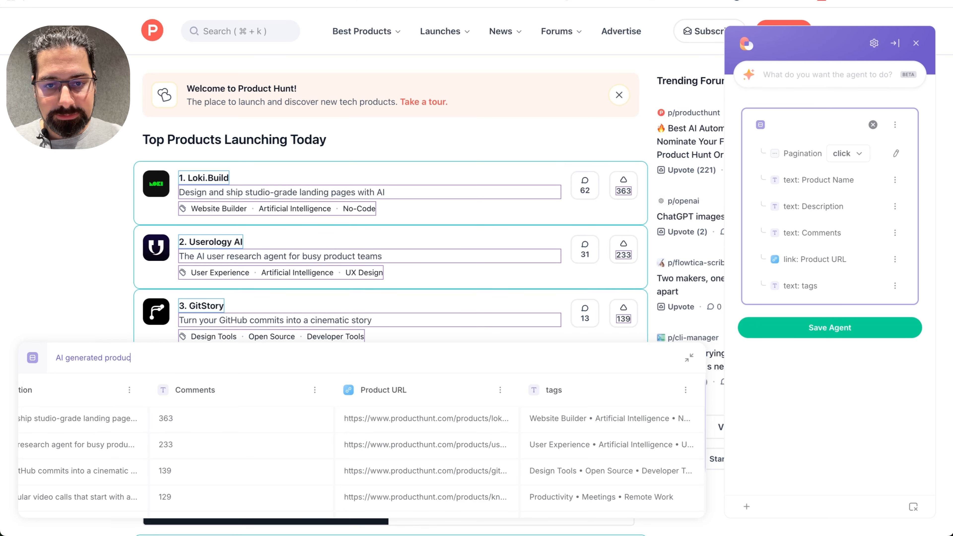
type("tHunt")
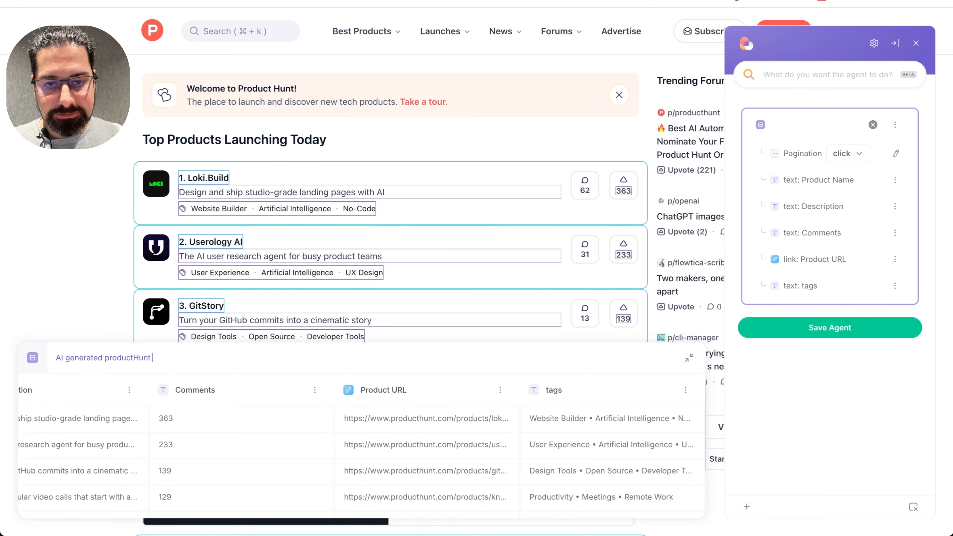
type(" homepage")
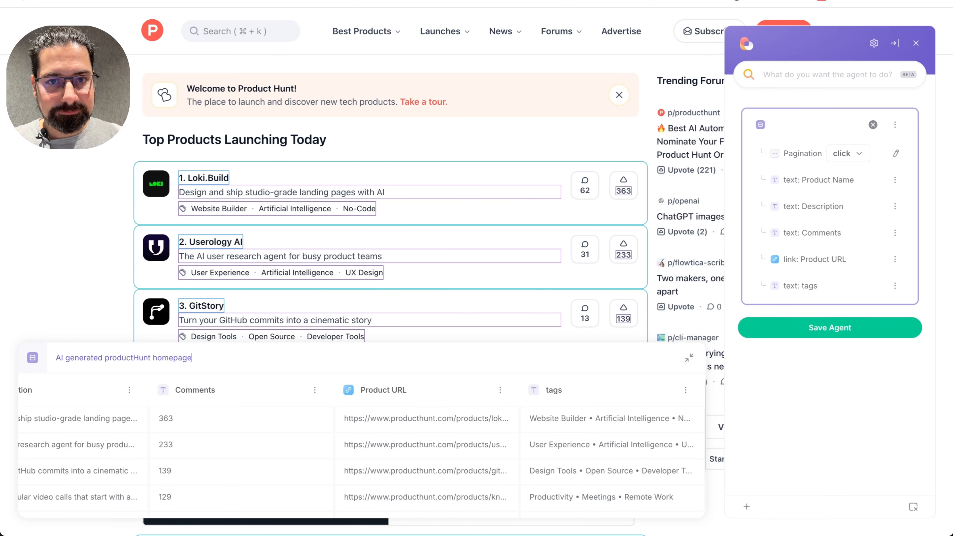
left_click(829, 327)
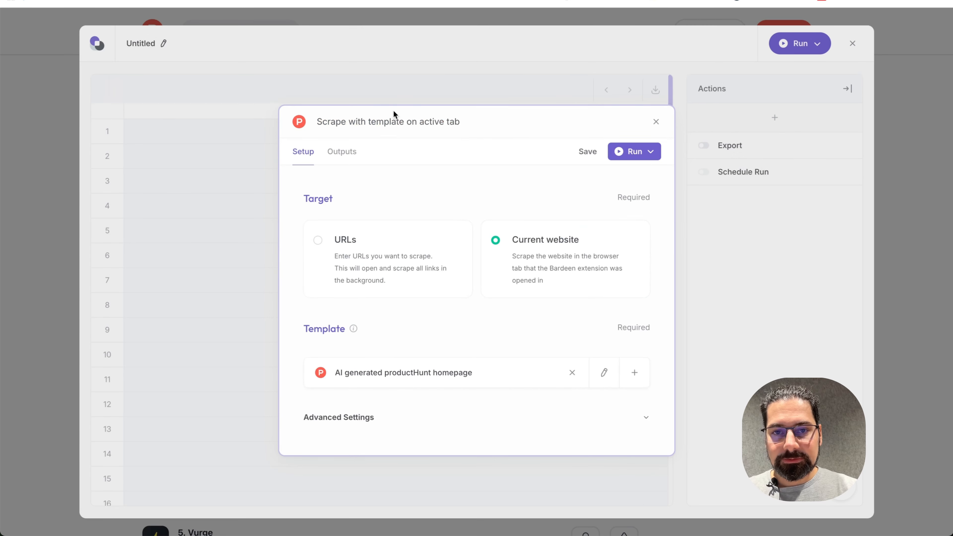
Run the scrape of the current website with the saved template for the first 10 rows
left_click(634, 152)
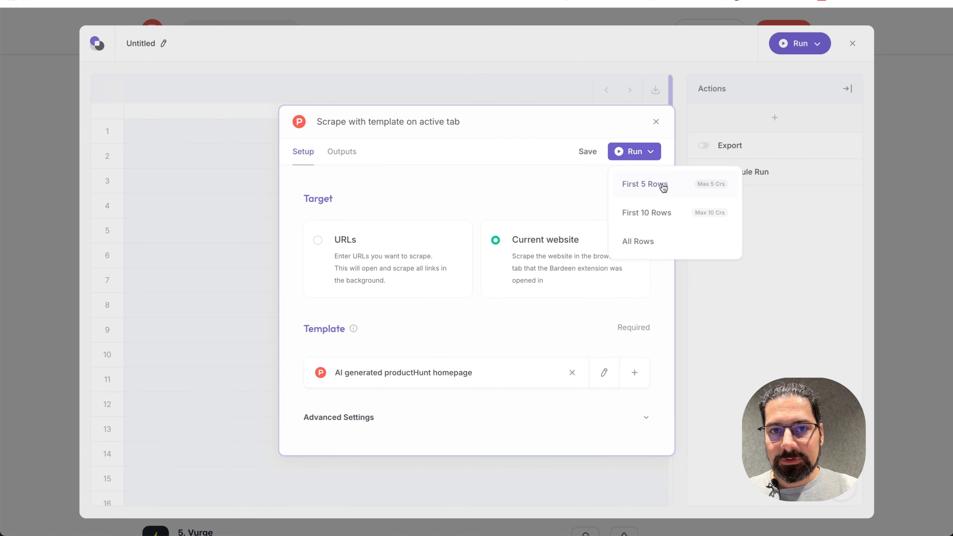
left_click(648, 213)
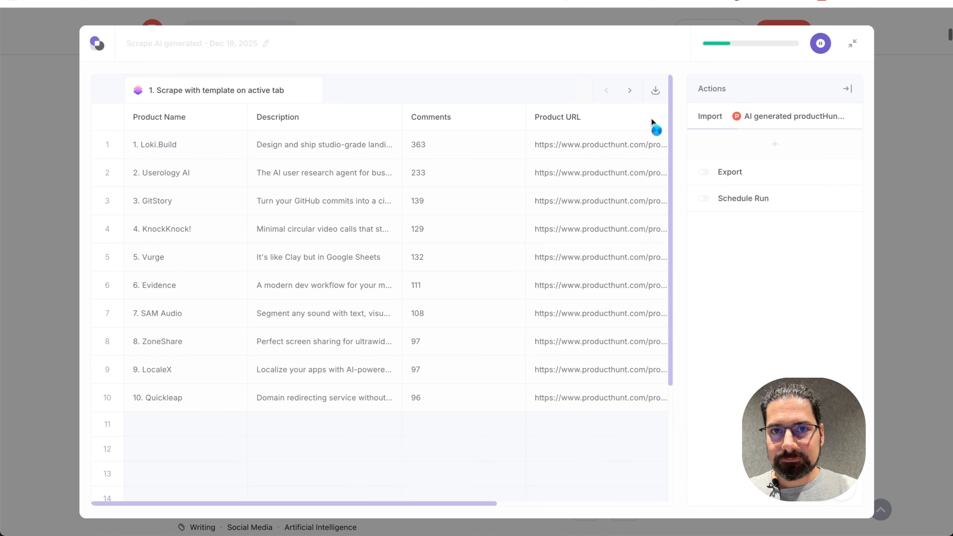
Enable exporting the scraped rows by adding them to the Google Sheet "[Mini demo] PRoduct hunt homepage AI"
left_click(705, 176)
left_click(435, 206)
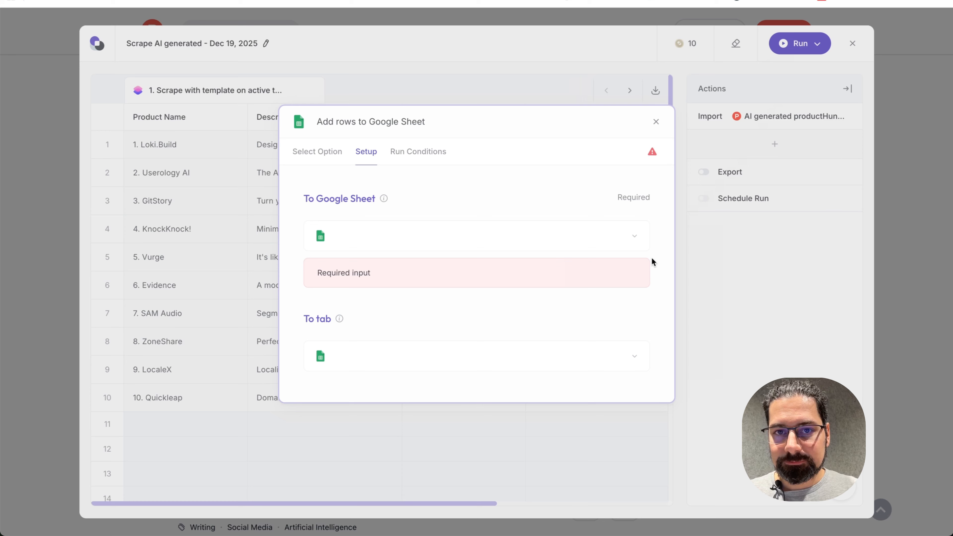
left_click(400, 237)
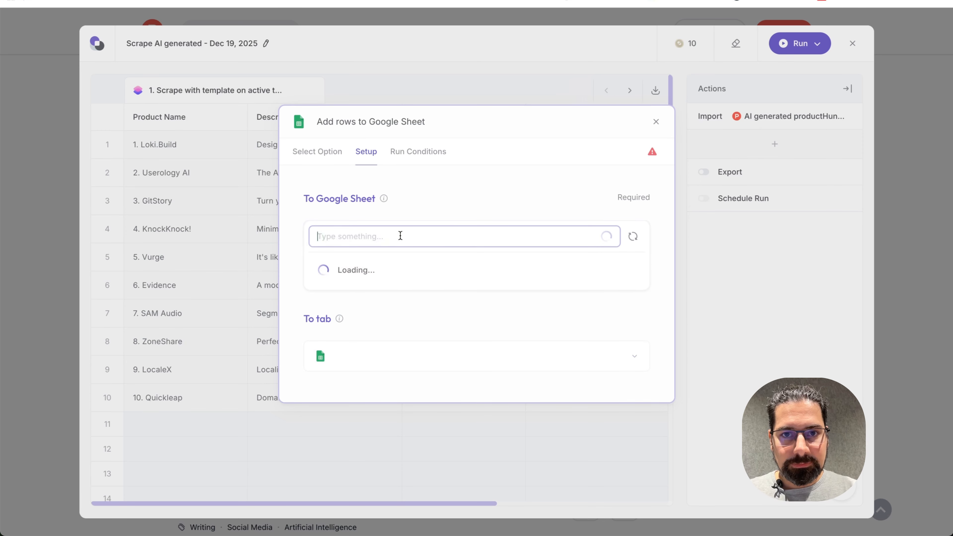
type("[Mini demo] PRoduct Hunt homepage AI")
left_click(631, 239)
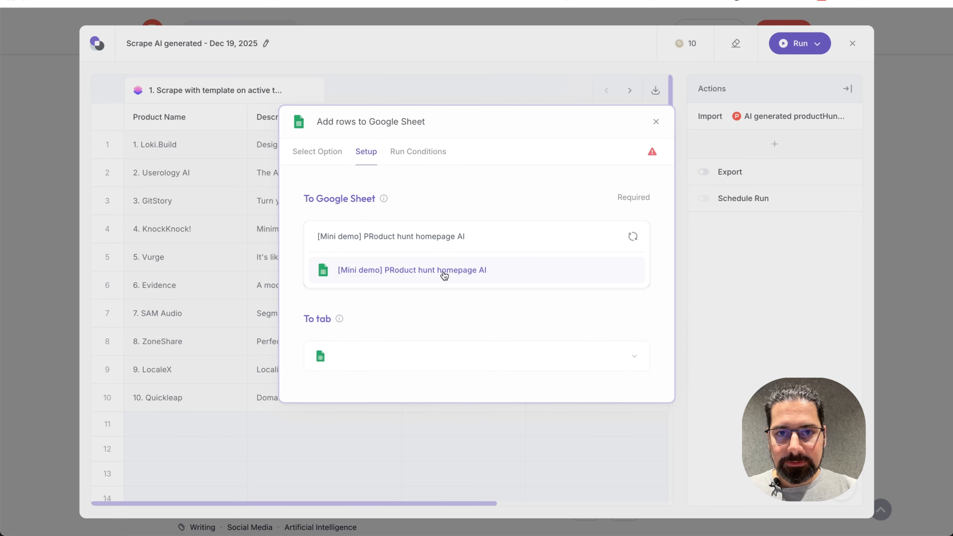
left_click(444, 276)
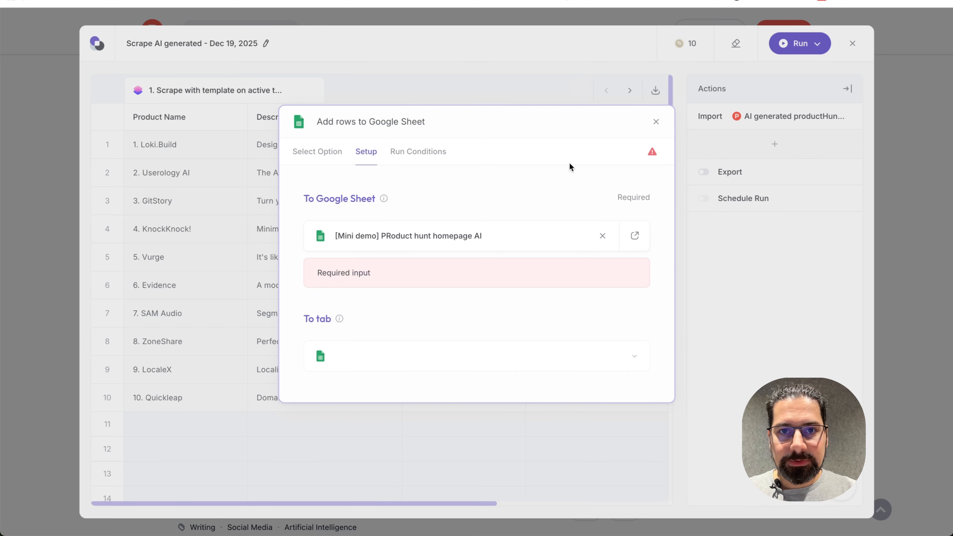
left_click(588, 152)
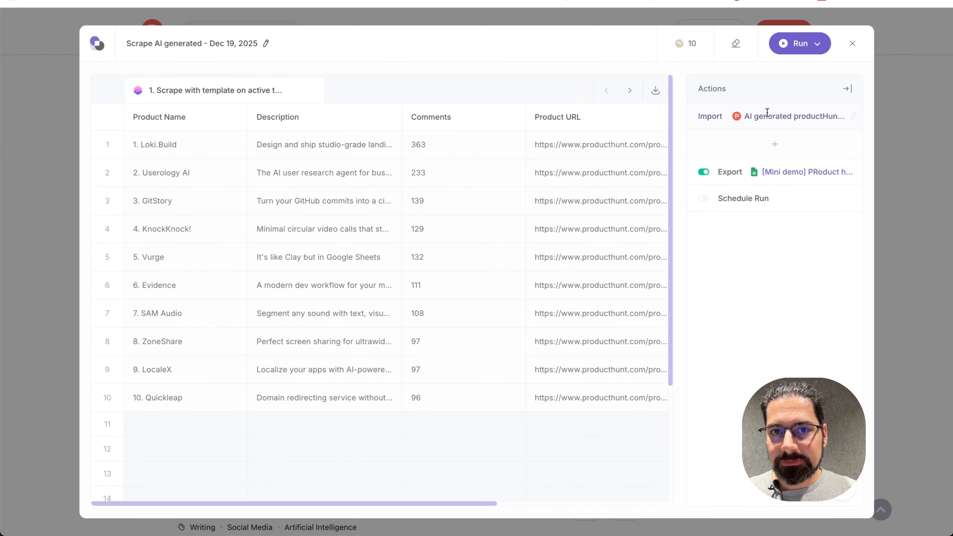
Run the export of the scraped rows, view the linked Google Sheet, and return to the scraper results
left_click(798, 44)
left_click(808, 103)
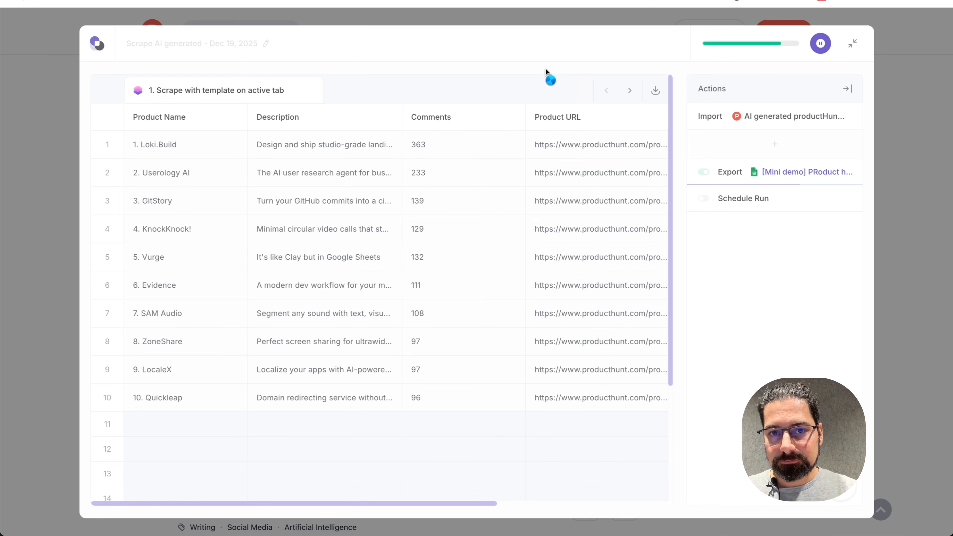
left_click(786, 176)
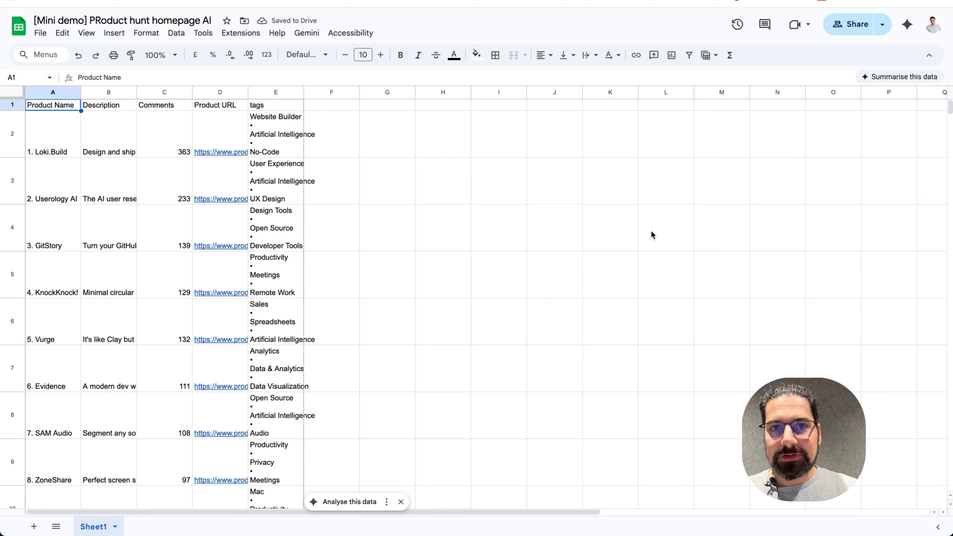
key("ctrl+shift+Tab")
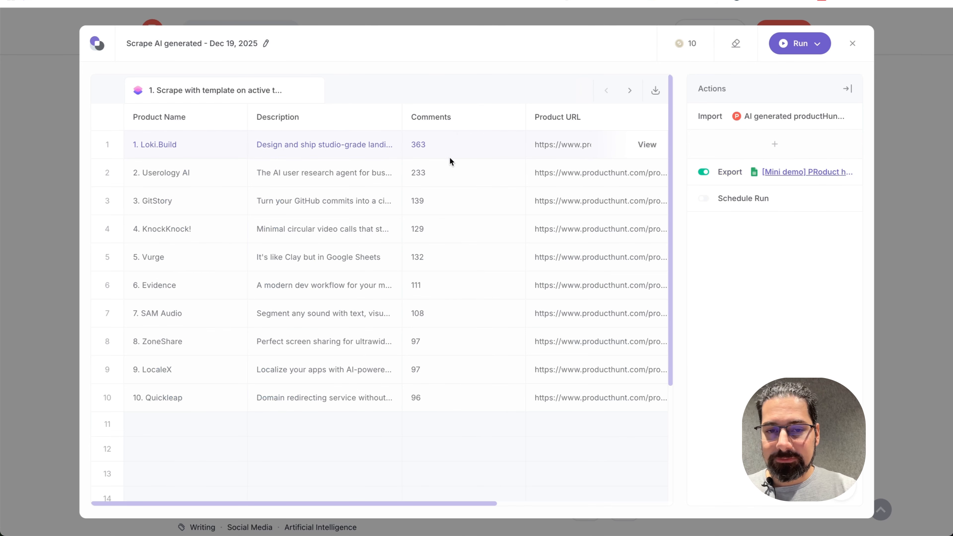